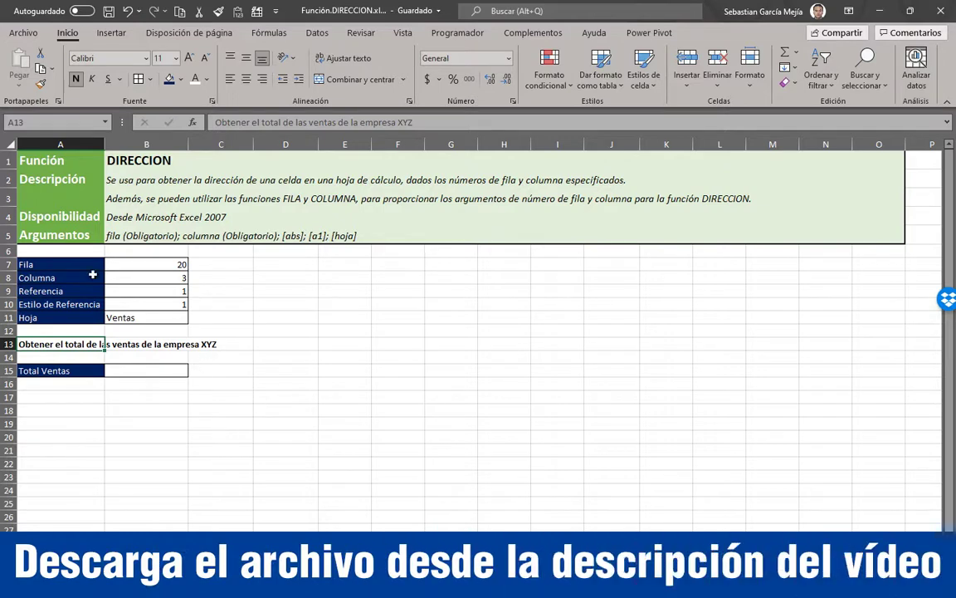
# - Review the argument labels Fila through Hoja and the task in row 13 on the Función sheet
pyautogui.moveTo(81, 264); pyautogui.dragTo(114, 316)
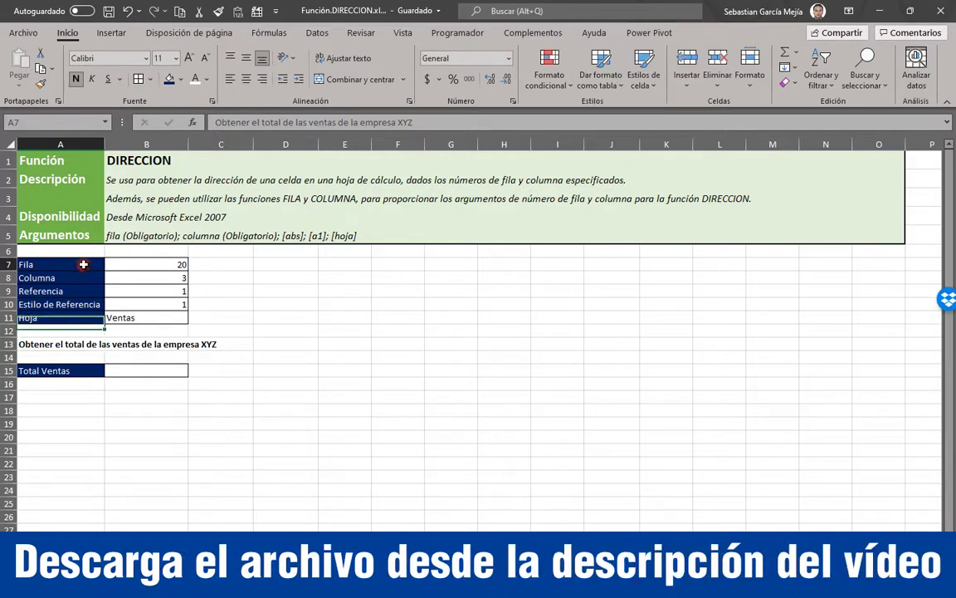
pyautogui.click(197, 302)
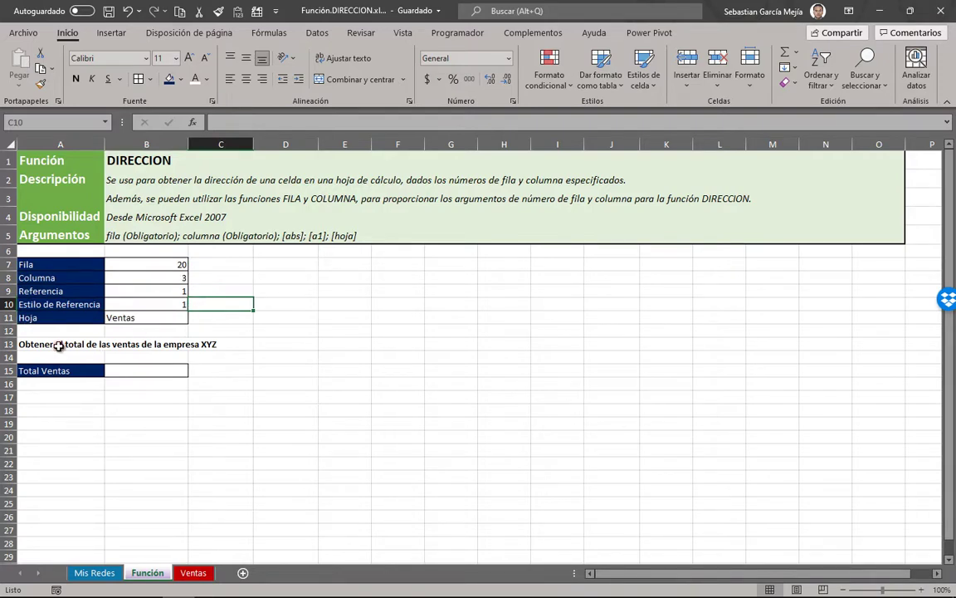
pyautogui.click(59, 345)
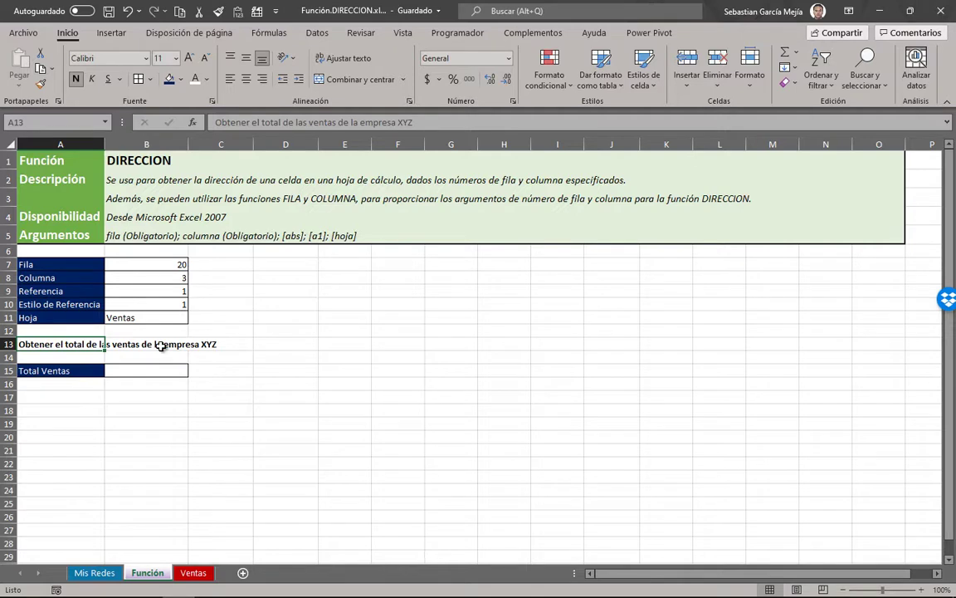
# - Inspect the Ventas sellers' table and its C20 total =SUMA(C9:C19) of $ 195.600.000
pyautogui.click(194, 575)
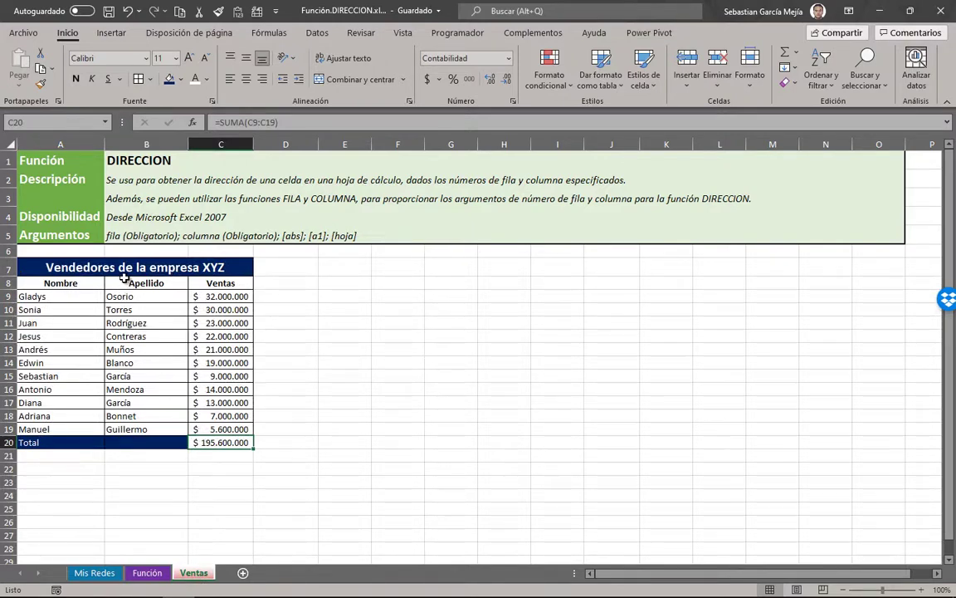
pyautogui.click(74, 297)
pyautogui.click(145, 300)
pyautogui.click(237, 299)
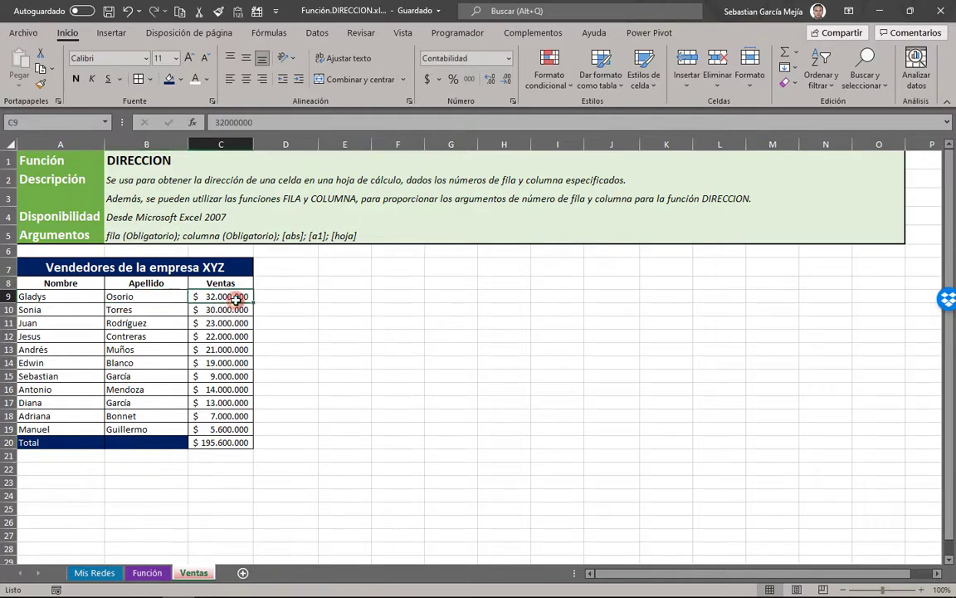
pyautogui.click(235, 445)
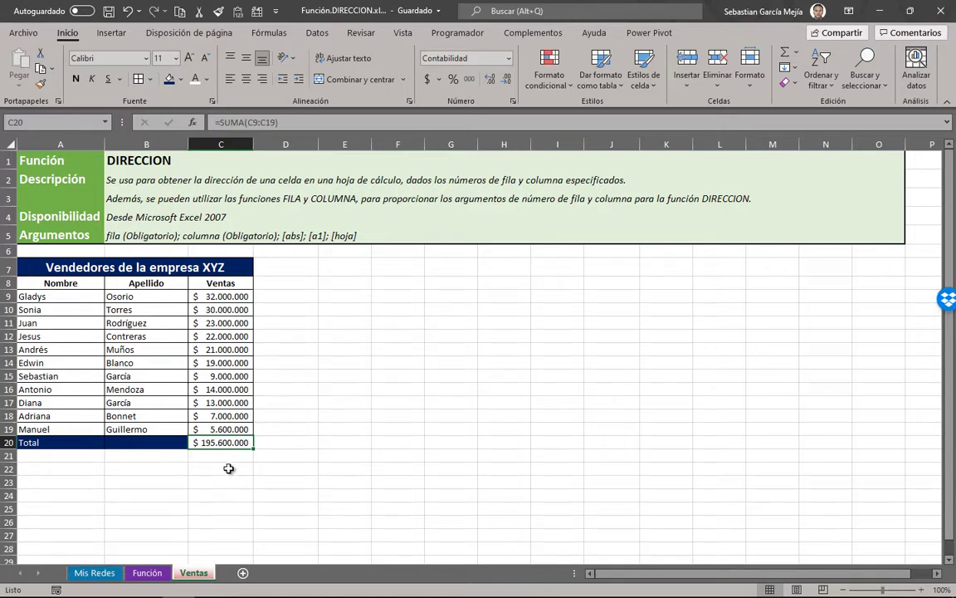
# - Begin a =DIRECCION( formula in cell B15 beside Total Ventas on the Función sheet
pyautogui.click(147, 573)
pyautogui.click(158, 374)
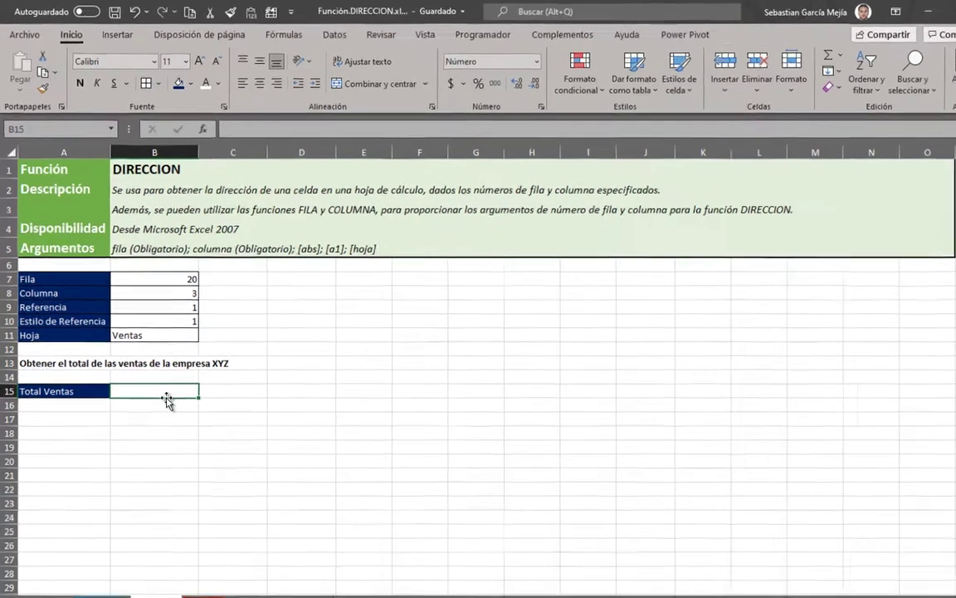
pyautogui.write('=dire')
pyautogui.doubleClick(182, 438)
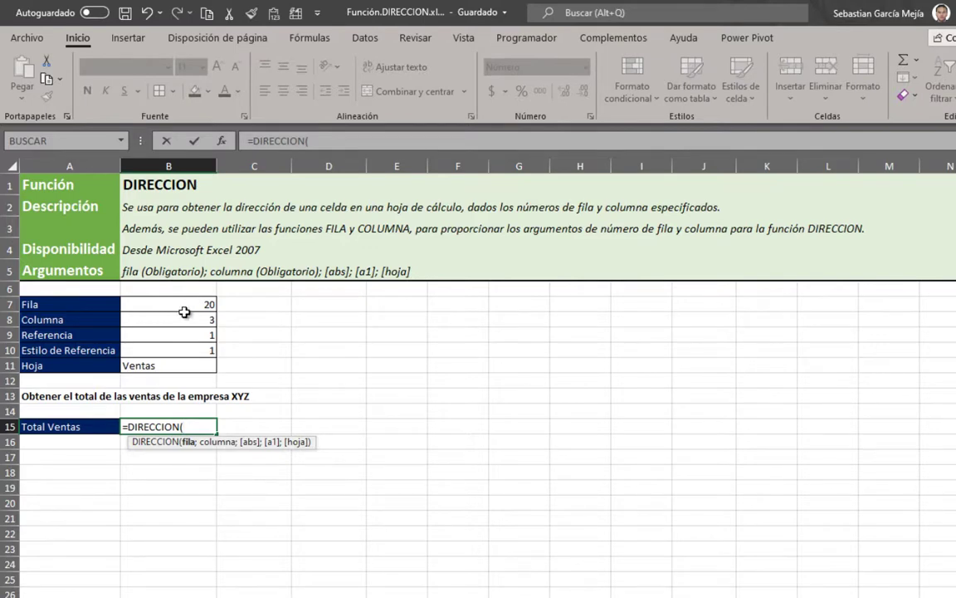
# - Give DIRECCION the row from B7 and the column from B8, giving =DIRECCION(B7;B8;
pyautogui.click(186, 308)
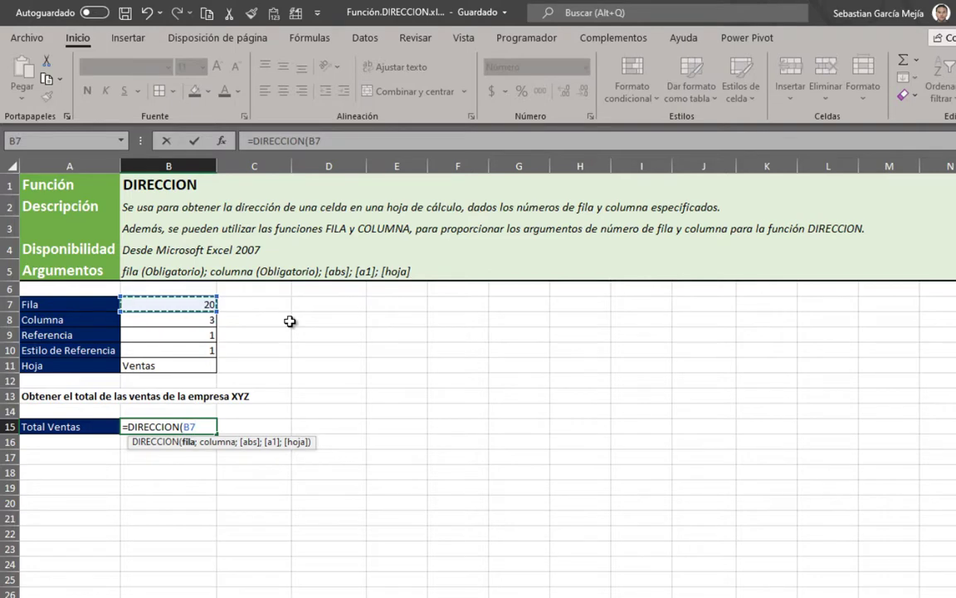
pyautogui.write(';')
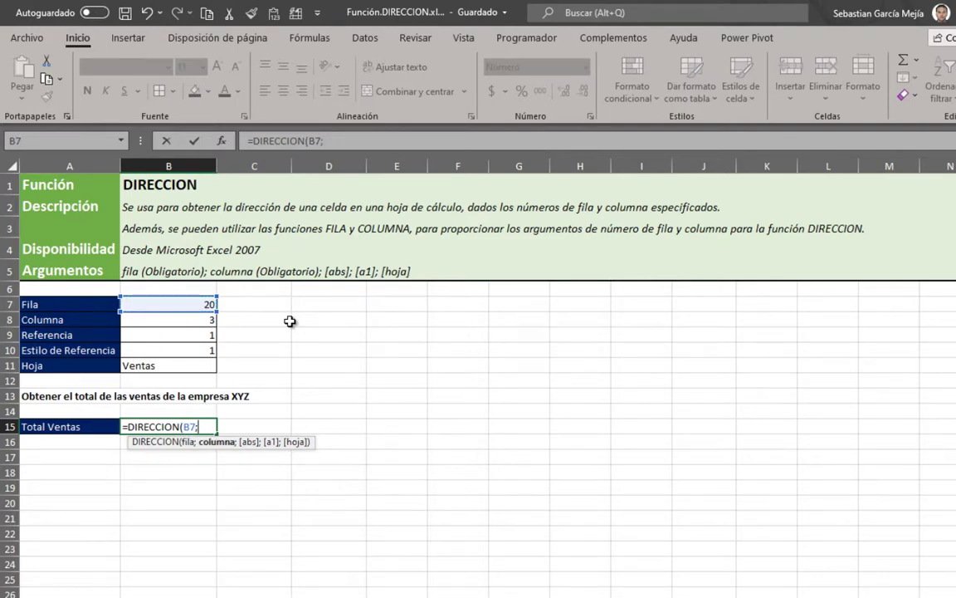
pyautogui.click(190, 319)
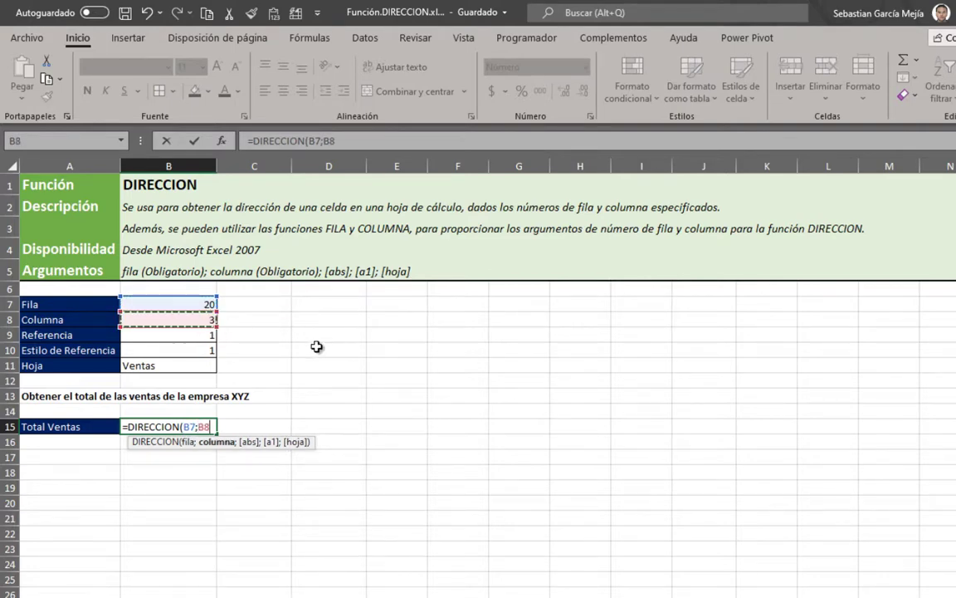
pyautogui.write(';')
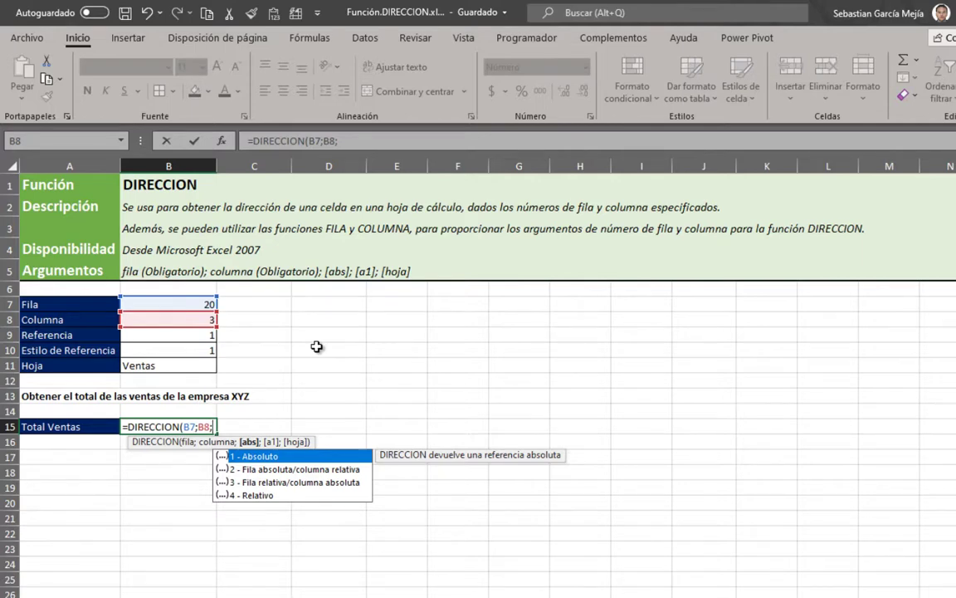
# - Leave the abs and a1 arguments empty and pass B11's sheet name as the last argument
pyautogui.write(';')
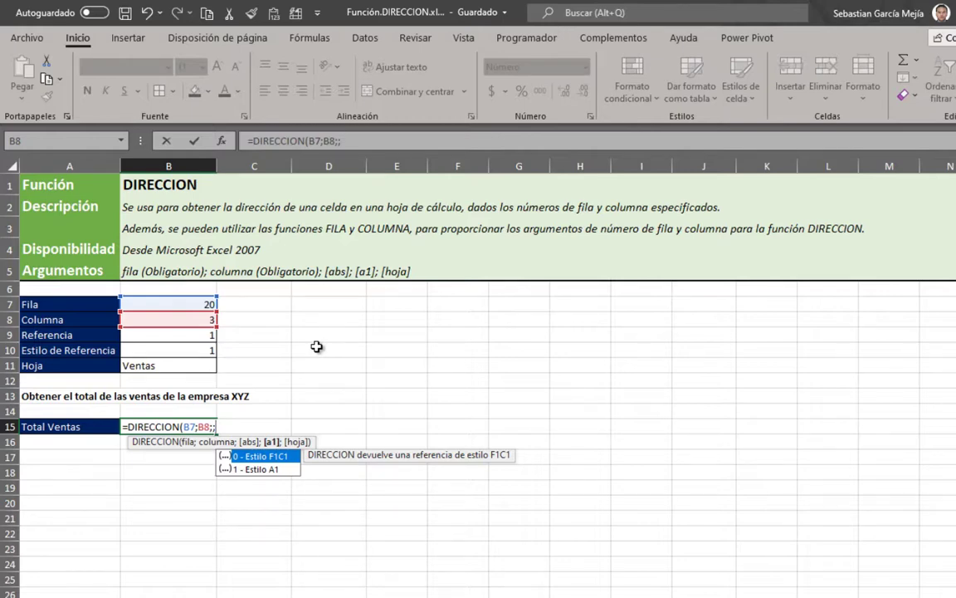
pyautogui.write(';')
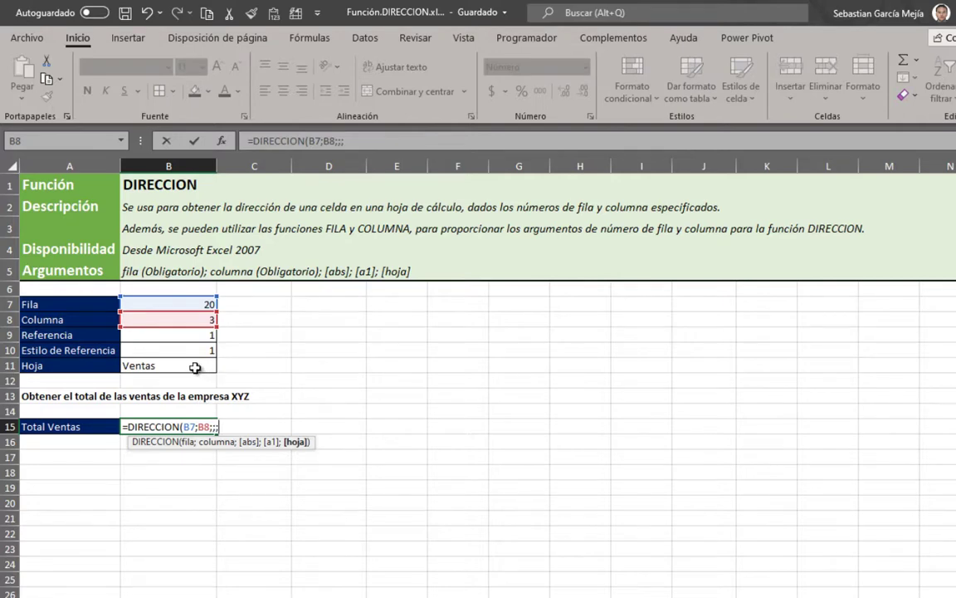
pyautogui.click(194, 368)
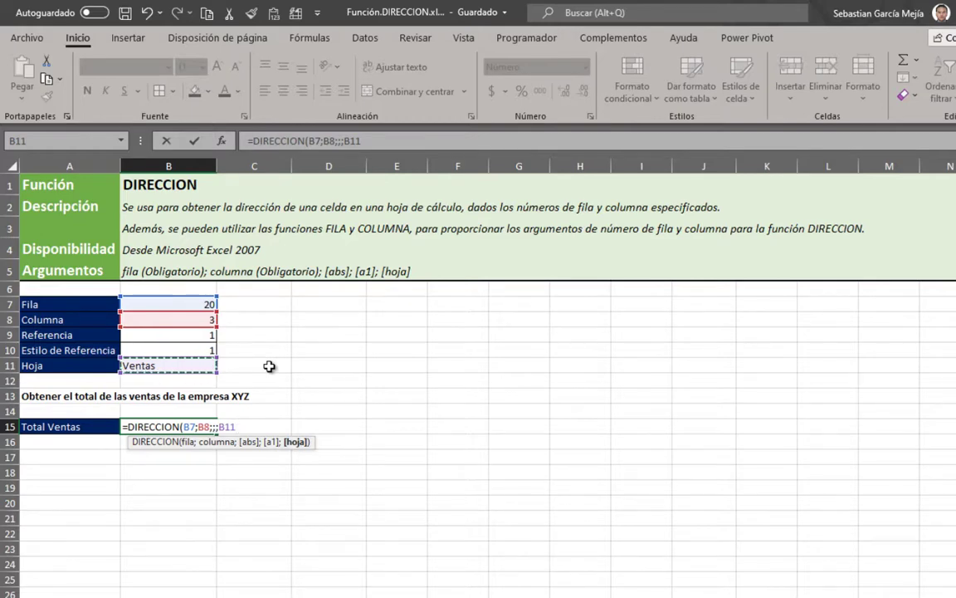
# - Close and enter =DIRECCION(B7;B8;;;B11), showing Ventas!$C$20, then reopen B15 for editing
pyautogui.write(')')
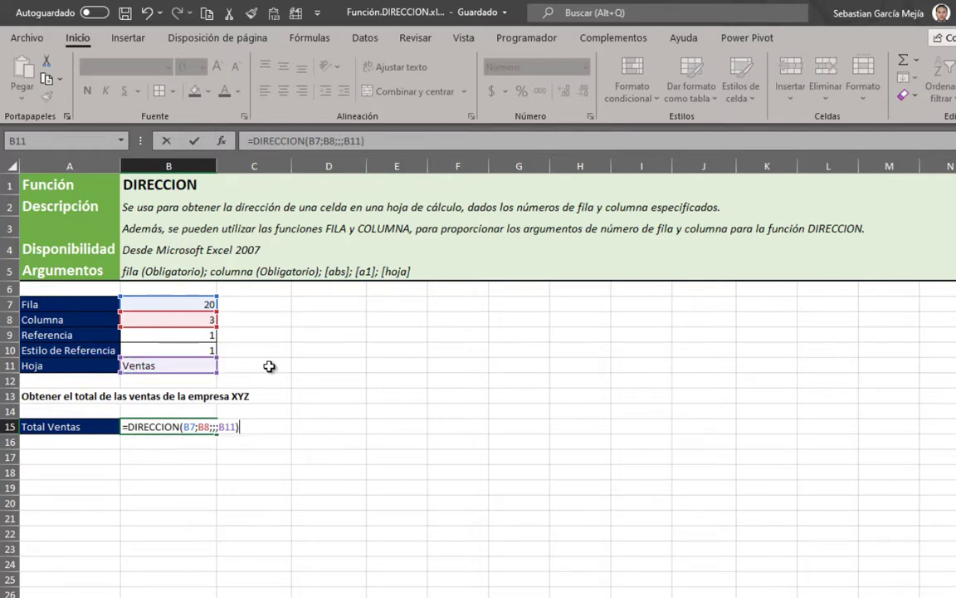
pyautogui.hotkey('ctrl', 'Return')
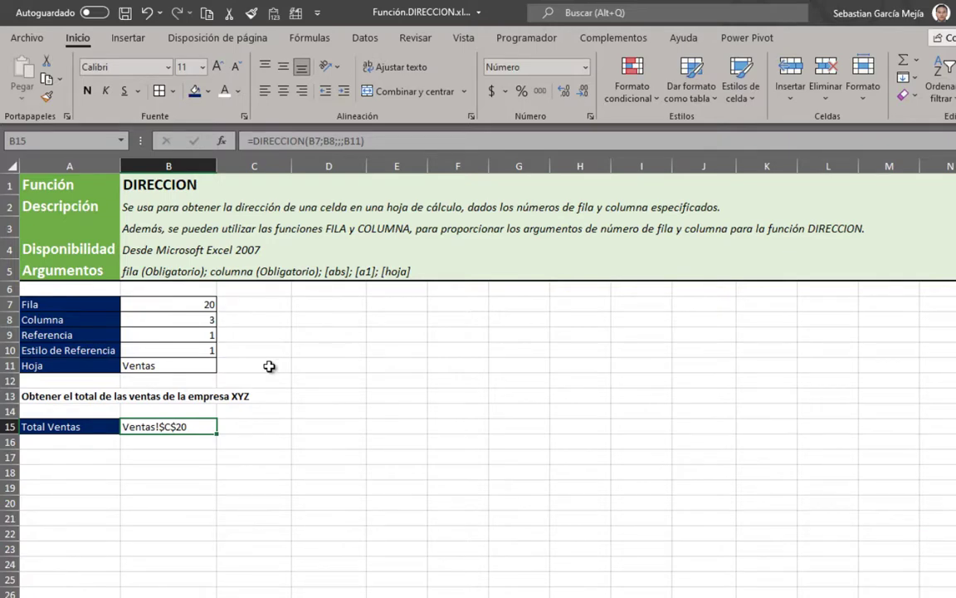
pyautogui.press('F2')
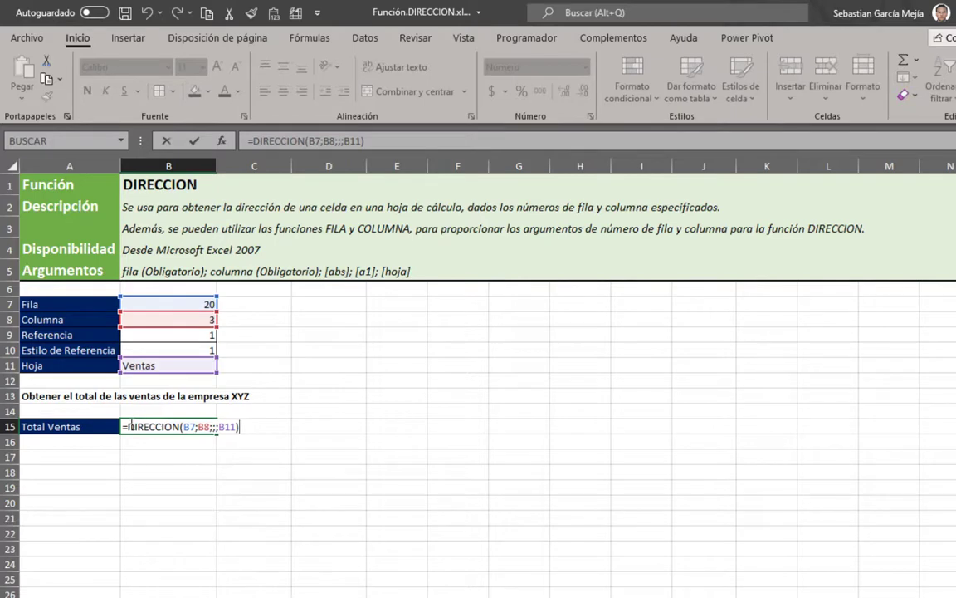
# - Change B15 to =INDIRECTO(DIRECCION(B7;B8;;;B11)) so it returns the total sales 195.600.000
pyautogui.click(133, 426)
pyautogui.write('IND')
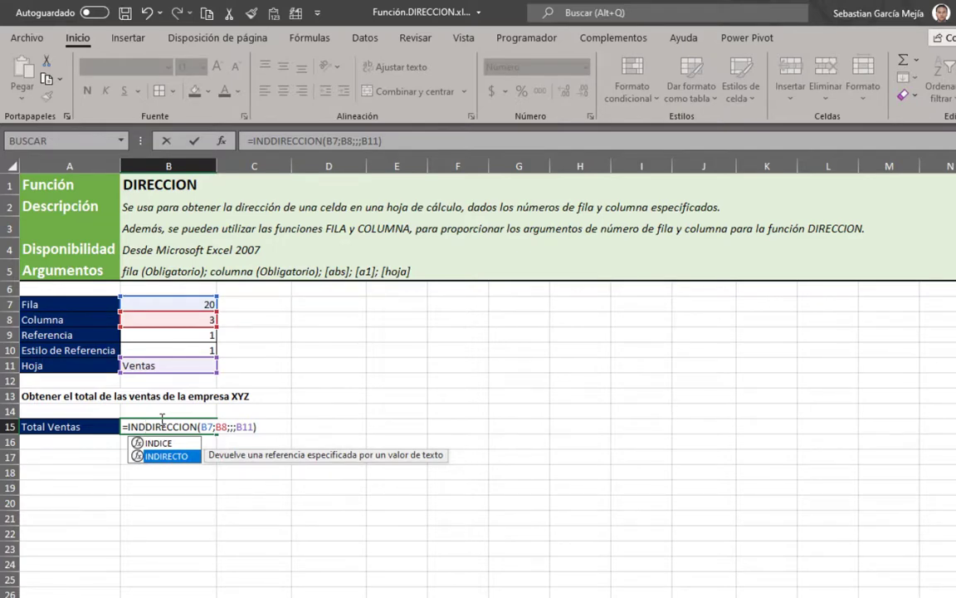
pyautogui.press('Tab')
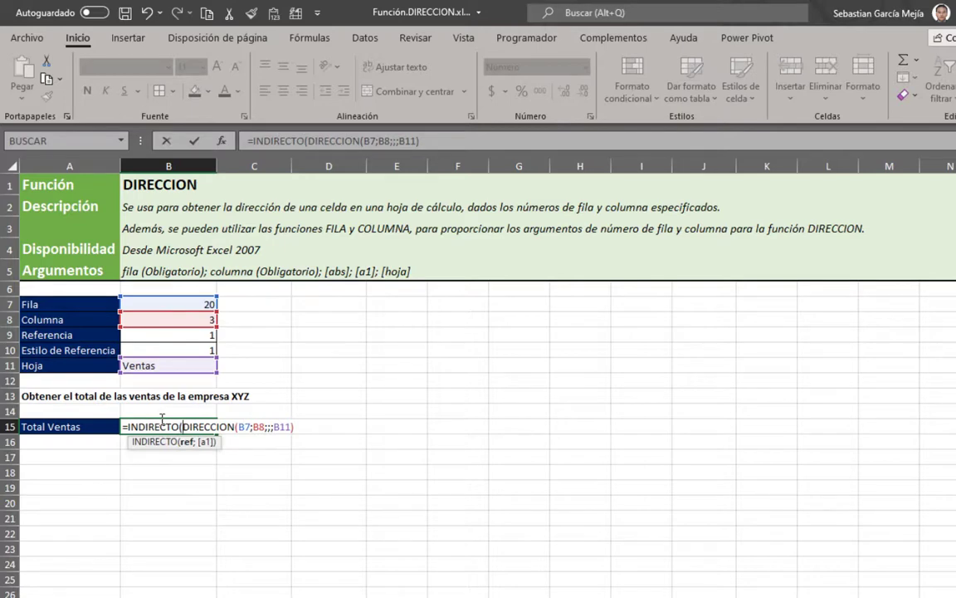
pyautogui.click(301, 427)
pyautogui.write(')')
pyautogui.hotkey('ctrl', 'Return')
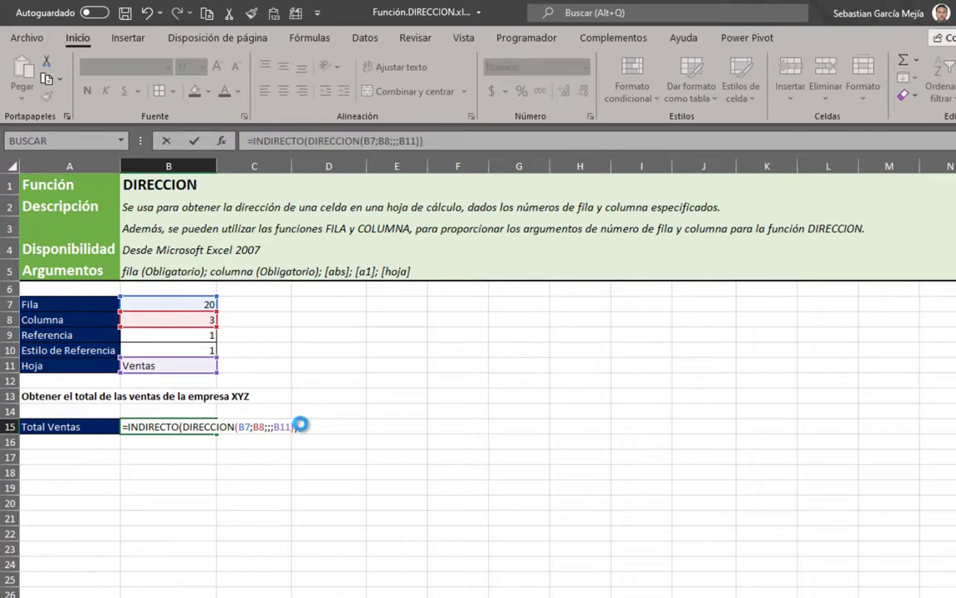